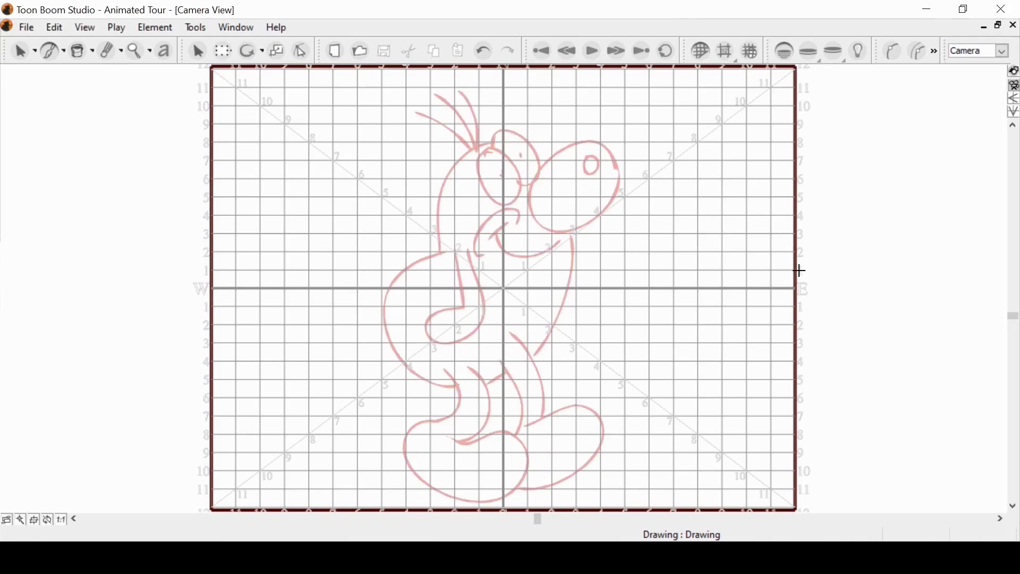
On the next frame, draw both legs and shoes slightly behind the onion-skinned pose, with the rear heel starting to lift
{"action": "key", "text": "."}
{"action": "mouse_move", "coordinate": [426, 399]}
{"action": "left_mouse_down"}
{"action": "mouse_move", "coordinate": [420, 490]}
{"action": "mouse_move", "coordinate": [457, 399]}
{"action": "left_mouse_up"}
{"action": "left_click_drag", "start_coordinate": [443, 369], "coordinate": [457, 400]}
{"action": "left_click_drag", "start_coordinate": [455, 435], "coordinate": [470, 367]}
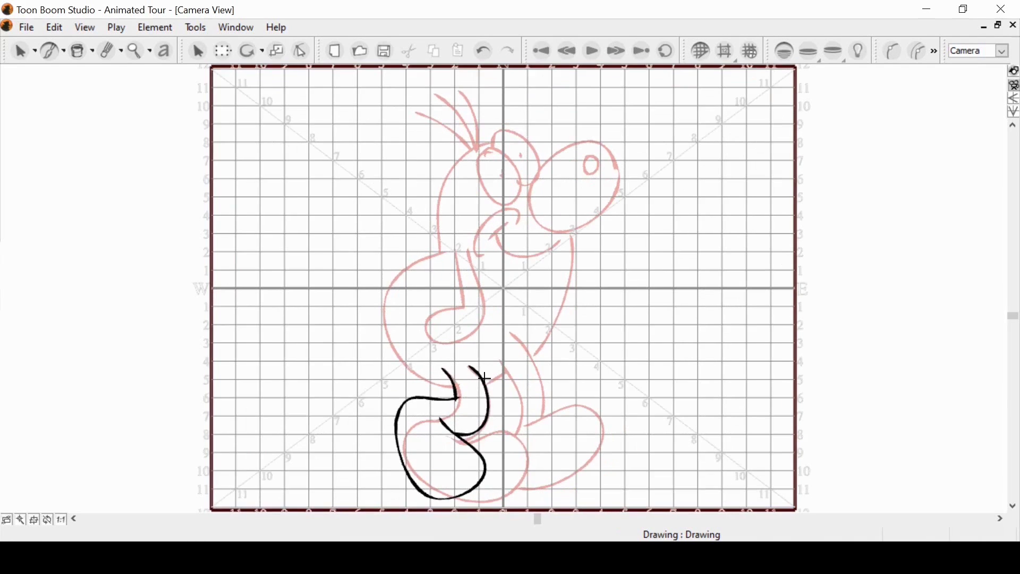
{"action": "mouse_move", "coordinate": [490, 489]}
{"action": "left_mouse_down"}
{"action": "mouse_move", "coordinate": [547, 489]}
{"action": "mouse_move", "coordinate": [494, 431]}
{"action": "mouse_move", "coordinate": [492, 364]}
{"action": "left_mouse_up"}
{"action": "left_click_drag", "start_coordinate": [505, 432], "coordinate": [516, 343]}
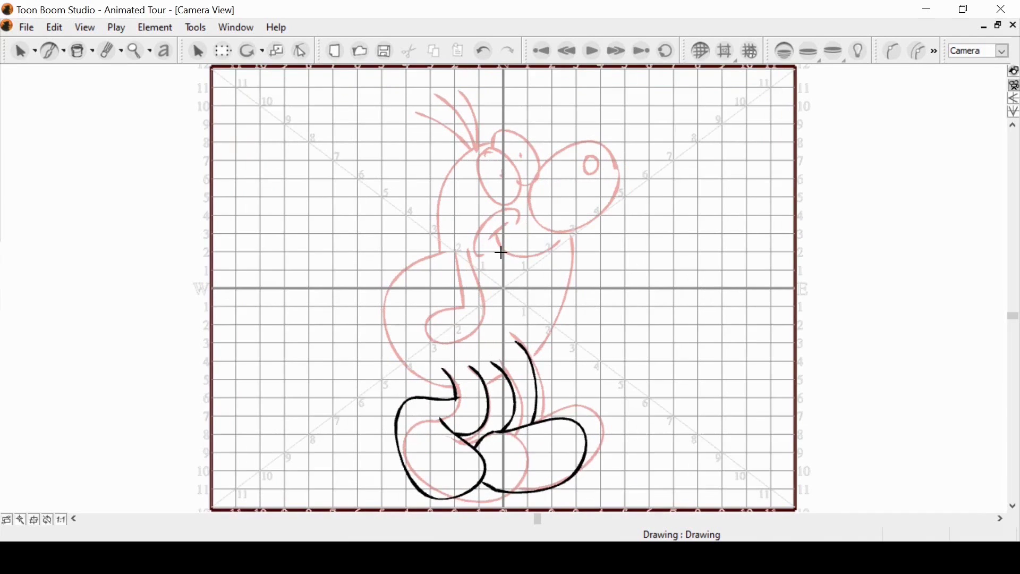
Trace the mouth, the bent arm, the crotch line and the belly curve over the onion skin
{"action": "left_click_drag", "start_coordinate": [496, 234], "coordinate": [557, 243]}
{"action": "mouse_move", "coordinate": [518, 222]}
{"action": "left_mouse_down"}
{"action": "mouse_move", "coordinate": [501, 212]}
{"action": "mouse_move", "coordinate": [490, 253]}
{"action": "left_mouse_up"}
{"action": "mouse_move", "coordinate": [455, 256]}
{"action": "left_mouse_down"}
{"action": "mouse_move", "coordinate": [459, 306]}
{"action": "mouse_move", "coordinate": [467, 252]}
{"action": "left_mouse_up"}
{"action": "left_click_drag", "start_coordinate": [487, 383], "coordinate": [504, 374]}
{"action": "mouse_move", "coordinate": [532, 357]}
{"action": "left_mouse_down"}
{"action": "mouse_move", "coordinate": [551, 329]}
{"action": "mouse_move", "coordinate": [573, 239]}
{"action": "left_mouse_up"}
Draw the large nose with its highlight, the eyes, the back outline and the three hairs to complete this drawing
{"action": "mouse_move", "coordinate": [619, 179]}
{"action": "left_mouse_down"}
{"action": "mouse_move", "coordinate": [564, 165]}
{"action": "mouse_move", "coordinate": [529, 201]}
{"action": "left_mouse_up"}
{"action": "left_click_drag", "start_coordinate": [586, 159], "coordinate": [595, 156]}
{"action": "mouse_move", "coordinate": [498, 149]}
{"action": "left_mouse_down"}
{"action": "mouse_move", "coordinate": [485, 184]}
{"action": "mouse_move", "coordinate": [500, 130]}
{"action": "mouse_move", "coordinate": [538, 173]}
{"action": "left_mouse_up"}
{"action": "mouse_move", "coordinate": [464, 134]}
{"action": "left_mouse_down"}
{"action": "mouse_move", "coordinate": [442, 249]}
{"action": "mouse_move", "coordinate": [391, 340]}
{"action": "mouse_move", "coordinate": [456, 384]}
{"action": "left_mouse_up"}
{"action": "left_click_drag", "start_coordinate": [464, 144], "coordinate": [415, 114]}
{"action": "mouse_move", "coordinate": [472, 144]}
{"action": "left_mouse_down"}
{"action": "mouse_move", "coordinate": [440, 99]}
{"action": "mouse_move", "coordinate": [452, 86]}
{"action": "left_mouse_up"}
Advance one frame and draw both legs and shoes with the rear foot tipped up onto its toe
{"action": "key", "text": "period"}
{"action": "mouse_move", "coordinate": [428, 381]}
{"action": "left_mouse_down"}
{"action": "mouse_move", "coordinate": [418, 482]}
{"action": "mouse_move", "coordinate": [444, 417]}
{"action": "left_mouse_up"}
{"action": "left_click_drag", "start_coordinate": [426, 377], "coordinate": [457, 399]}
{"action": "mouse_move", "coordinate": [449, 432]}
{"action": "left_mouse_down"}
{"action": "mouse_move", "coordinate": [464, 431]}
{"action": "mouse_move", "coordinate": [474, 366]}
{"action": "left_mouse_up"}
{"action": "left_click_drag", "start_coordinate": [513, 433], "coordinate": [459, 484]}
{"action": "mouse_move", "coordinate": [518, 430]}
{"action": "left_mouse_down"}
{"action": "mouse_move", "coordinate": [513, 346]}
{"action": "mouse_move", "coordinate": [493, 360]}
{"action": "mouse_move", "coordinate": [459, 445]}
{"action": "left_mouse_up"}
{"action": "left_click_drag", "start_coordinate": [482, 384], "coordinate": [504, 375]}
Add the mouth, nose, belly, arm, eyes with pupils, back outline and hairs to this drawing, and save the project
{"action": "left_click_drag", "start_coordinate": [505, 225], "coordinate": [559, 246]}
{"action": "left_click_drag", "start_coordinate": [587, 139], "coordinate": [584, 141]}
{"action": "left_click_drag", "start_coordinate": [574, 240], "coordinate": [523, 350]}
{"action": "mouse_move", "coordinate": [458, 306]}
{"action": "left_mouse_down"}
{"action": "mouse_move", "coordinate": [444, 341]}
{"action": "mouse_move", "coordinate": [472, 259]}
{"action": "left_mouse_up"}
{"action": "left_click_drag", "start_coordinate": [454, 258], "coordinate": [456, 305]}
{"action": "left_click_drag", "start_coordinate": [518, 226], "coordinate": [487, 254]}
{"action": "mouse_move", "coordinate": [503, 143]}
{"action": "left_mouse_down"}
{"action": "mouse_move", "coordinate": [521, 174]}
{"action": "mouse_move", "coordinate": [500, 145]}
{"action": "left_mouse_up"}
{"action": "mouse_move", "coordinate": [524, 187]}
{"action": "left_mouse_down"}
{"action": "mouse_move", "coordinate": [514, 131]}
{"action": "mouse_move", "coordinate": [386, 335]}
{"action": "mouse_move", "coordinate": [415, 374]}
{"action": "left_mouse_up"}
{"action": "left_click", "coordinate": [522, 154]}
{"action": "left_click", "coordinate": [501, 175]}
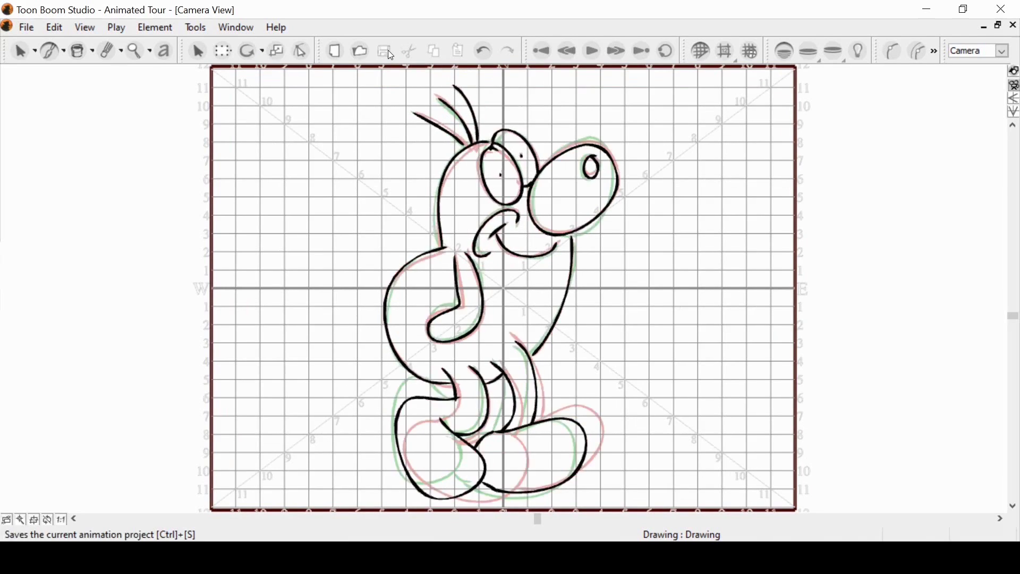
{"action": "key", "text": "s"}
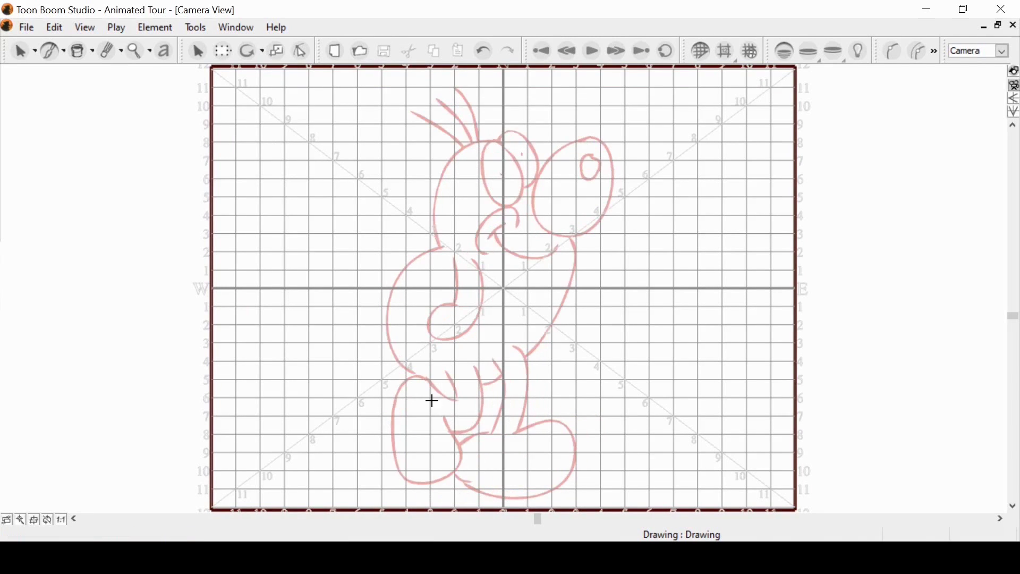
Draw the legs of the passing pose on the next frame, with the two shoes overlapping under the body
{"action": "mouse_move", "coordinate": [447, 415]}
{"action": "left_mouse_down"}
{"action": "mouse_move", "coordinate": [470, 421]}
{"action": "mouse_move", "coordinate": [454, 369]}
{"action": "left_mouse_up"}
{"action": "mouse_move", "coordinate": [471, 421]}
{"action": "left_mouse_down"}
{"action": "mouse_move", "coordinate": [475, 357]}
{"action": "mouse_move", "coordinate": [447, 368]}
{"action": "left_mouse_up"}
{"action": "key", "text": "ctrl+z"}
{"action": "key", "text": "ctrl+z"}
{"action": "mouse_move", "coordinate": [470, 422]}
{"action": "left_mouse_down"}
{"action": "mouse_move", "coordinate": [480, 400]}
{"action": "mouse_move", "coordinate": [473, 367]}
{"action": "left_mouse_up"}
{"action": "mouse_move", "coordinate": [525, 423]}
{"action": "left_mouse_down"}
{"action": "mouse_move", "coordinate": [433, 494]}
{"action": "mouse_move", "coordinate": [430, 470]}
{"action": "left_mouse_up"}
{"action": "left_click_drag", "start_coordinate": [491, 418], "coordinate": [489, 364]}
{"action": "mouse_move", "coordinate": [514, 417]}
{"action": "left_mouse_down"}
{"action": "mouse_move", "coordinate": [510, 355]}
{"action": "mouse_move", "coordinate": [497, 382]}
{"action": "left_mouse_up"}
Draw the arm, mouth, taller nose with highlight, belly, head curve and eyes with pupils on the passing pose
{"action": "left_click_drag", "start_coordinate": [453, 258], "coordinate": [475, 266]}
{"action": "left_click_drag", "start_coordinate": [518, 224], "coordinate": [491, 253]}
{"action": "mouse_move", "coordinate": [595, 128]}
{"action": "left_mouse_down"}
{"action": "mouse_move", "coordinate": [558, 240]}
{"action": "mouse_move", "coordinate": [586, 129]}
{"action": "left_mouse_up"}
{"action": "left_click_drag", "start_coordinate": [583, 148], "coordinate": [585, 149]}
{"action": "mouse_move", "coordinate": [512, 367]}
{"action": "left_mouse_down"}
{"action": "mouse_move", "coordinate": [562, 303]}
{"action": "mouse_move", "coordinate": [572, 242]}
{"action": "left_mouse_up"}
{"action": "mouse_move", "coordinate": [499, 139]}
{"action": "left_mouse_down"}
{"action": "mouse_move", "coordinate": [520, 185]}
{"action": "mouse_move", "coordinate": [539, 165]}
{"action": "mouse_move", "coordinate": [437, 248]}
{"action": "left_mouse_up"}
{"action": "left_click", "coordinate": [523, 154]}
{"action": "left_click", "coordinate": [499, 174]}
Complete the passing pose with the rounded back outline and three hairs on the head
{"action": "mouse_move", "coordinate": [442, 246]}
{"action": "left_mouse_down"}
{"action": "mouse_move", "coordinate": [392, 288]}
{"action": "mouse_move", "coordinate": [416, 374]}
{"action": "mouse_move", "coordinate": [456, 379]}
{"action": "left_mouse_up"}
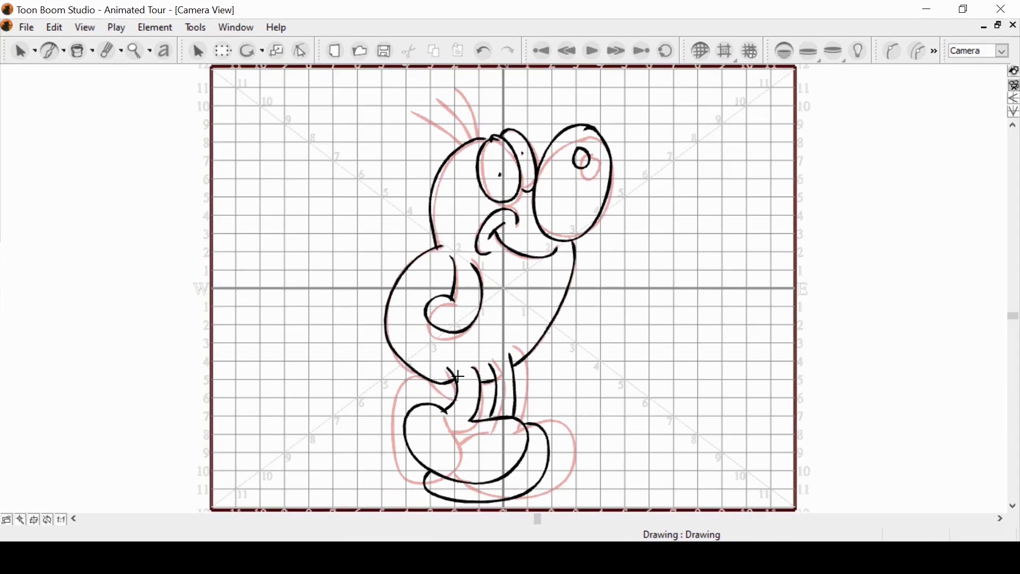
{"action": "left_click_drag", "start_coordinate": [463, 144], "coordinate": [408, 108]}
{"action": "left_click_drag", "start_coordinate": [472, 141], "coordinate": [430, 98]}
{"action": "left_click_drag", "start_coordinate": [472, 139], "coordinate": [446, 85]}
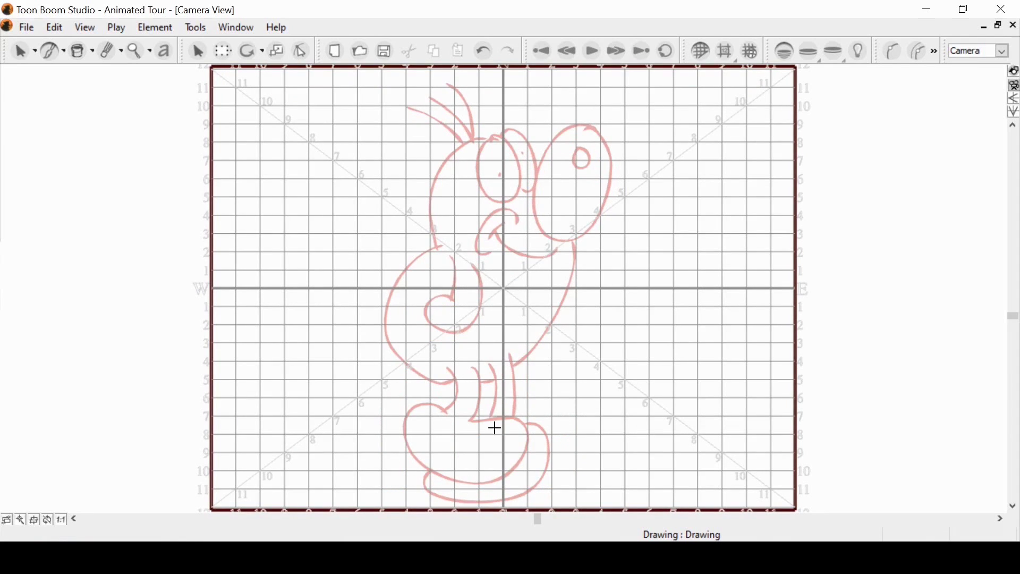
On the following frame, draw the legs and overlapping shoes with the swinging foot raised and moving forward
{"action": "mouse_move", "coordinate": [452, 415]}
{"action": "left_mouse_down"}
{"action": "mouse_move", "coordinate": [481, 415]}
{"action": "mouse_move", "coordinate": [448, 365]}
{"action": "left_mouse_up"}
{"action": "left_click_drag", "start_coordinate": [481, 415], "coordinate": [469, 366]}
{"action": "mouse_move", "coordinate": [429, 456]}
{"action": "left_mouse_down"}
{"action": "mouse_move", "coordinate": [526, 494]}
{"action": "mouse_move", "coordinate": [534, 449]}
{"action": "left_mouse_up"}
Add the nose, mouth, curled arm, belly, eyes, head and back outline above the raised-foot legs
{"action": "mouse_move", "coordinate": [590, 132]}
{"action": "left_mouse_down"}
{"action": "mouse_move", "coordinate": [619, 140]}
{"action": "mouse_move", "coordinate": [605, 154]}
{"action": "left_mouse_up"}
{"action": "left_click_drag", "start_coordinate": [505, 223], "coordinate": [487, 241]}
{"action": "left_click_drag", "start_coordinate": [518, 219], "coordinate": [492, 255]}
{"action": "mouse_move", "coordinate": [494, 230]}
{"action": "left_mouse_down"}
{"action": "mouse_move", "coordinate": [505, 248]}
{"action": "mouse_move", "coordinate": [556, 252]}
{"action": "left_mouse_up"}
{"action": "mouse_move", "coordinate": [452, 306]}
{"action": "left_mouse_down"}
{"action": "mouse_move", "coordinate": [471, 263]}
{"action": "mouse_move", "coordinate": [450, 288]}
{"action": "left_mouse_up"}
{"action": "mouse_move", "coordinate": [481, 380]}
{"action": "left_mouse_down"}
{"action": "mouse_move", "coordinate": [530, 353]}
{"action": "mouse_move", "coordinate": [573, 244]}
{"action": "left_mouse_up"}
{"action": "left_click_drag", "start_coordinate": [500, 138], "coordinate": [521, 189]}
{"action": "left_click", "coordinate": [523, 154]}
{"action": "mouse_move", "coordinate": [484, 138]}
{"action": "left_mouse_down"}
{"action": "mouse_move", "coordinate": [435, 241]}
{"action": "mouse_move", "coordinate": [456, 378]}
{"action": "left_mouse_up"}
Draw three hairs swept upward from the head and save the project
{"action": "left_click_drag", "start_coordinate": [398, 105], "coordinate": [462, 145]}
{"action": "left_click_drag", "start_coordinate": [433, 99], "coordinate": [472, 140]}
{"action": "left_click_drag", "start_coordinate": [440, 77], "coordinate": [472, 137]}
{"action": "left_click", "coordinate": [390, 52]}
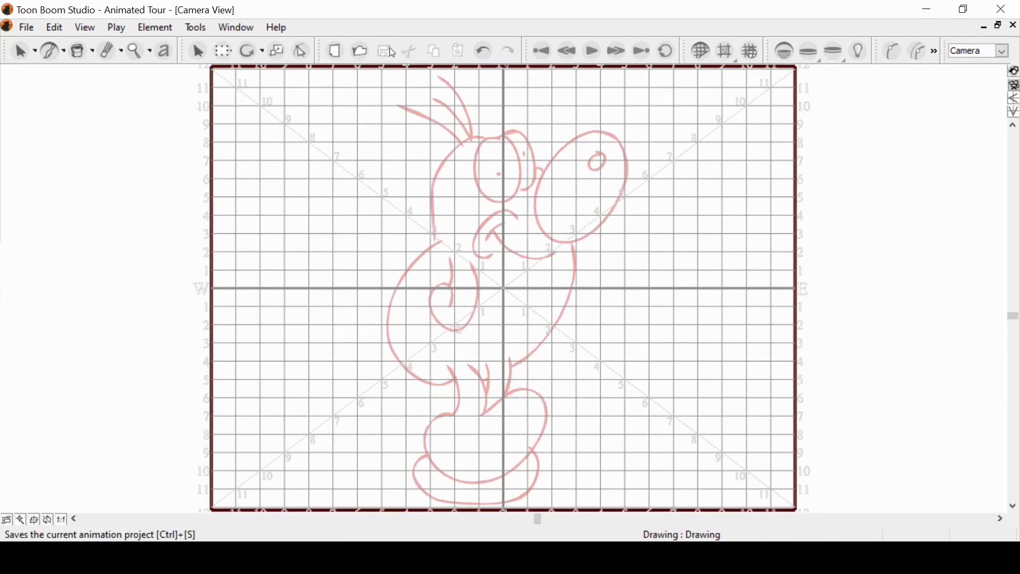
Draw only the leading leg and shoe on each of the next three frames, stretching progressively forward and down
{"action": "left_click_drag", "start_coordinate": [447, 368], "coordinate": [481, 415]}
{"action": "mouse_move", "coordinate": [475, 367]}
{"action": "left_mouse_down"}
{"action": "mouse_move", "coordinate": [505, 410]}
{"action": "mouse_move", "coordinate": [558, 423]}
{"action": "mouse_move", "coordinate": [483, 415]}
{"action": "left_mouse_up"}
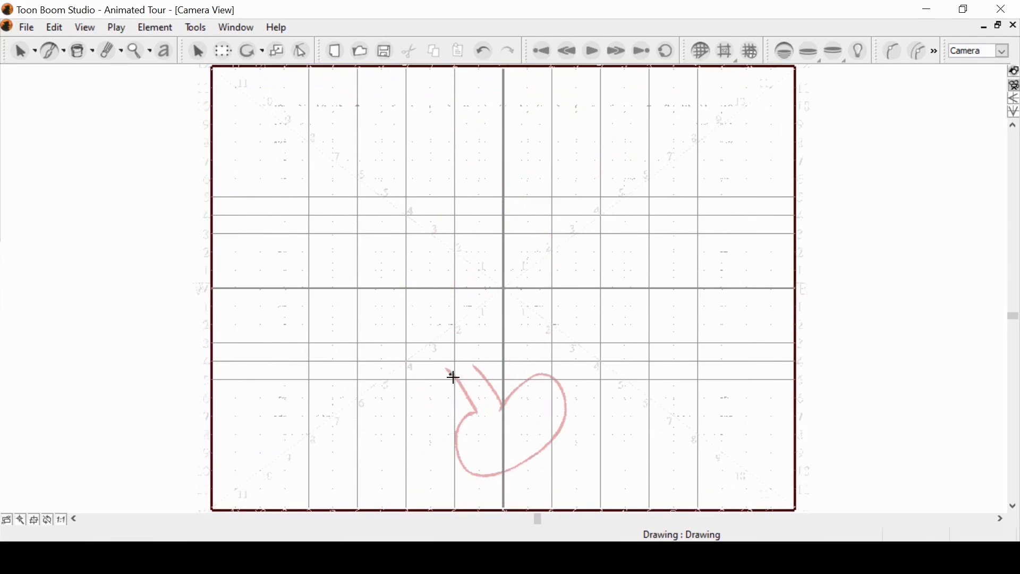
{"action": "mouse_move", "coordinate": [451, 374]}
{"action": "left_mouse_down"}
{"action": "mouse_move", "coordinate": [489, 435]}
{"action": "mouse_move", "coordinate": [517, 419]}
{"action": "left_mouse_up"}
{"action": "left_click", "coordinate": [483, 51]}
{"action": "mouse_move", "coordinate": [500, 434]}
{"action": "left_mouse_down"}
{"action": "mouse_move", "coordinate": [485, 464]}
{"action": "mouse_move", "coordinate": [517, 418]}
{"action": "left_mouse_up"}
{"action": "key", "text": "comma"}
{"action": "key", "text": "period"}
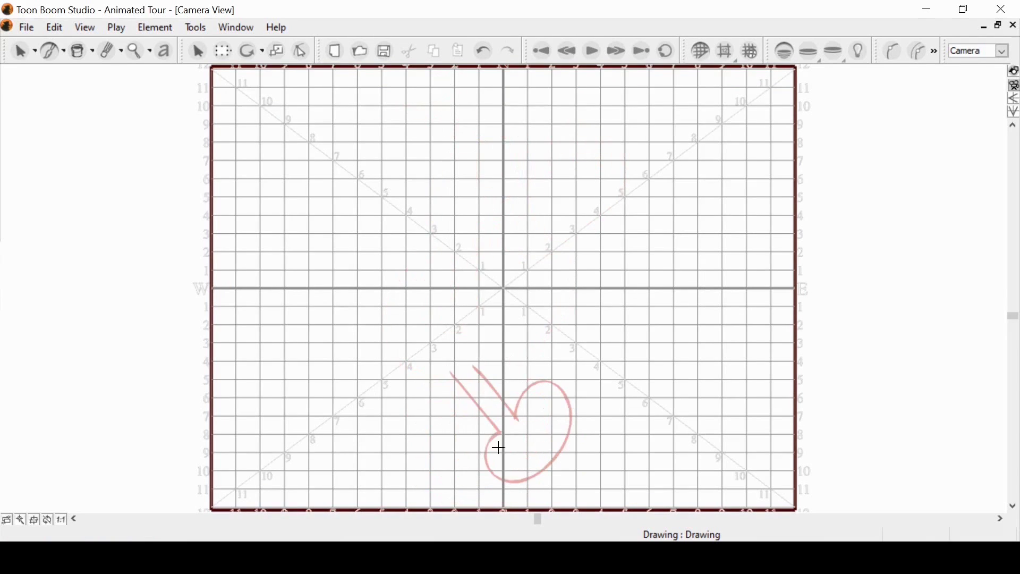
{"action": "left_click_drag", "start_coordinate": [482, 375], "coordinate": [526, 443]}
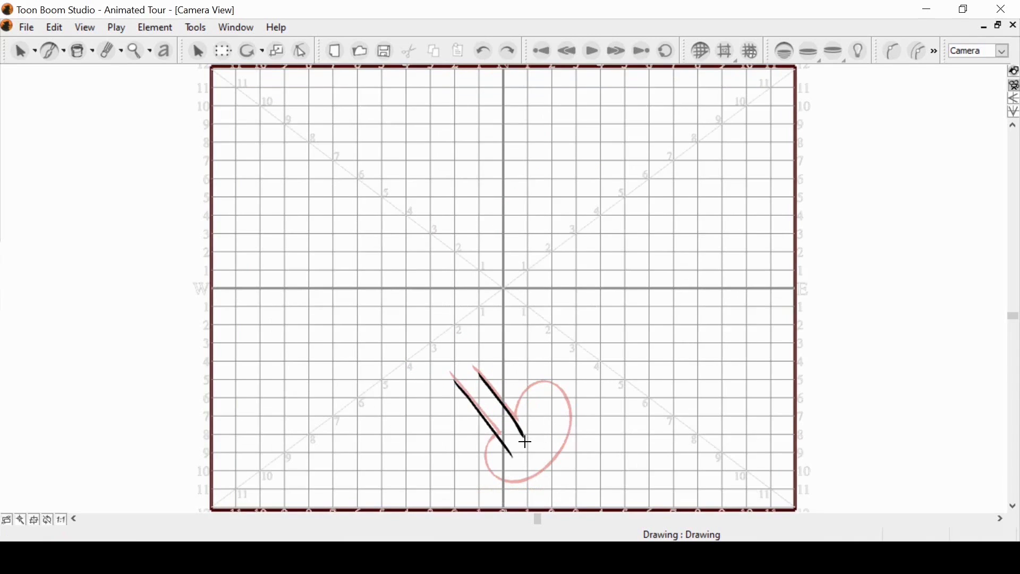
{"action": "mouse_move", "coordinate": [512, 456]}
{"action": "left_mouse_down"}
{"action": "mouse_move", "coordinate": [544, 405]}
{"action": "mouse_move", "coordinate": [525, 446]}
{"action": "left_mouse_up"}
Flip through the leg drawings and add the trailing leg and shoe behind the leading leg
{"action": "key", "text": "comma"}
{"action": "key", "text": "comma"}
{"action": "key", "text": "comma"}
{"action": "key", "text": "period"}
{"action": "key", "text": "period"}
{"action": "key", "text": "comma"}
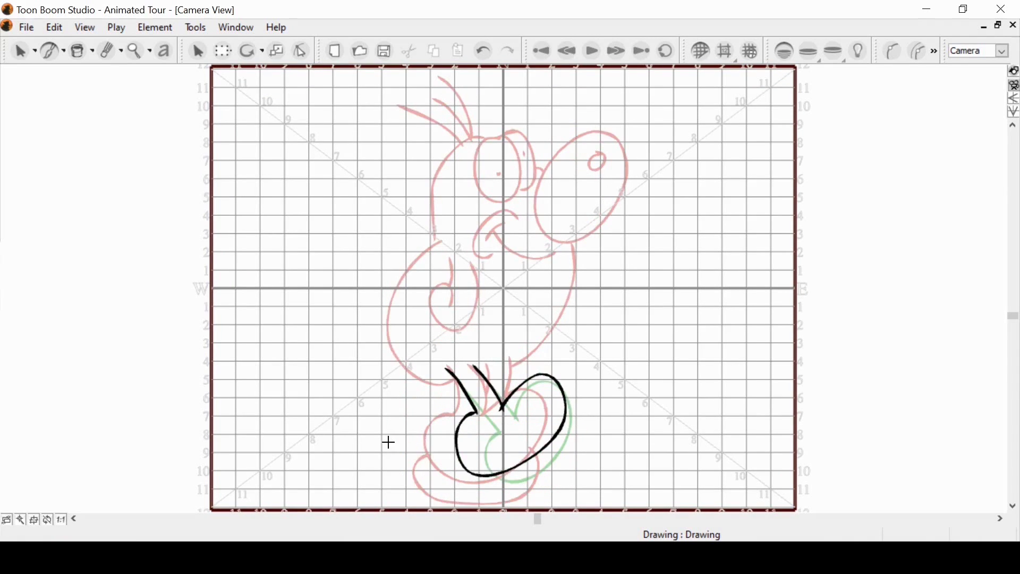
{"action": "mouse_move", "coordinate": [404, 467]}
{"action": "left_mouse_down"}
{"action": "mouse_move", "coordinate": [416, 481]}
{"action": "mouse_move", "coordinate": [430, 442]}
{"action": "mouse_move", "coordinate": [423, 497]}
{"action": "mouse_move", "coordinate": [525, 463]}
{"action": "left_mouse_up"}
{"action": "key", "text": "ctrl+z"}
{"action": "left_click_drag", "start_coordinate": [426, 450], "coordinate": [468, 401]}
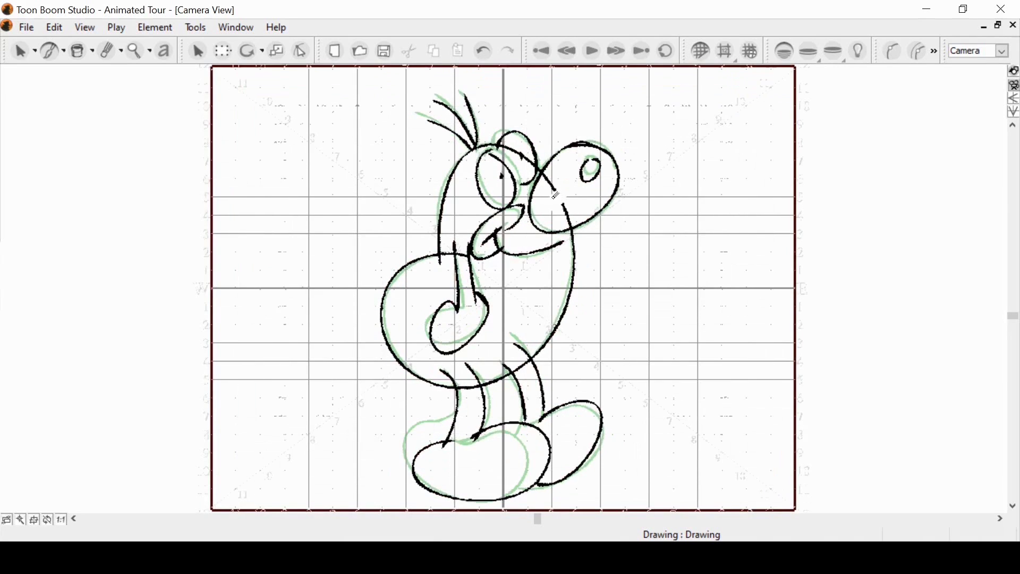
On the walk's first drawing, erase the head outline crossing the nose, and save the project
{"action": "left_click_drag", "start_coordinate": [562, 199], "coordinate": [571, 228]}
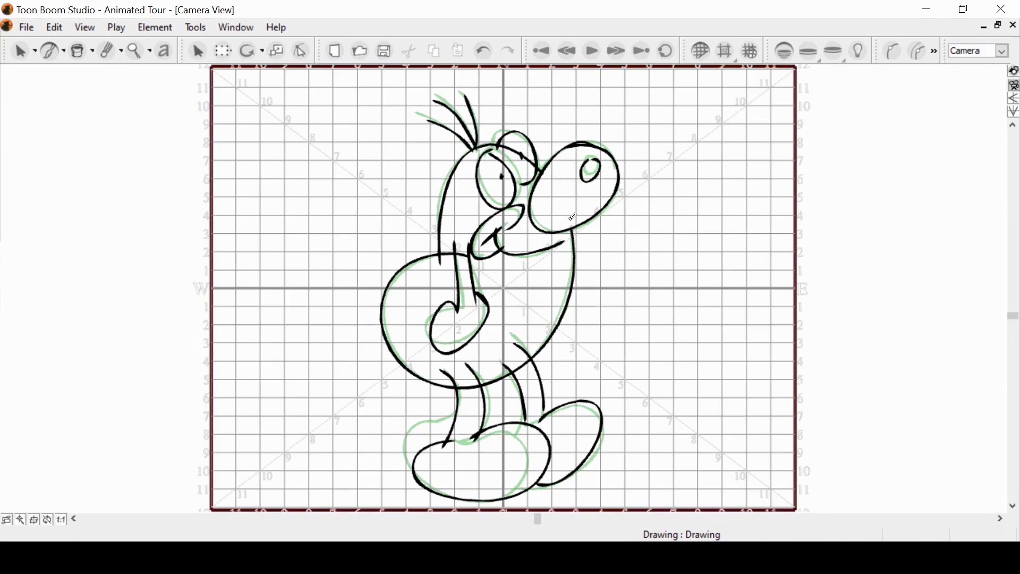
{"action": "left_click", "coordinate": [385, 52]}
Step forward to the drawings that hold only legs and add the mouth and the bent arm
{"action": "key", "text": "."}
{"action": "key", "text": "."}
{"action": "key", "text": "."}
{"action": "left_click_drag", "start_coordinate": [517, 215], "coordinate": [488, 255]}
{"action": "left_click_drag", "start_coordinate": [444, 296], "coordinate": [468, 267]}
{"action": "key", "text": "."}
{"action": "key", "text": "."}
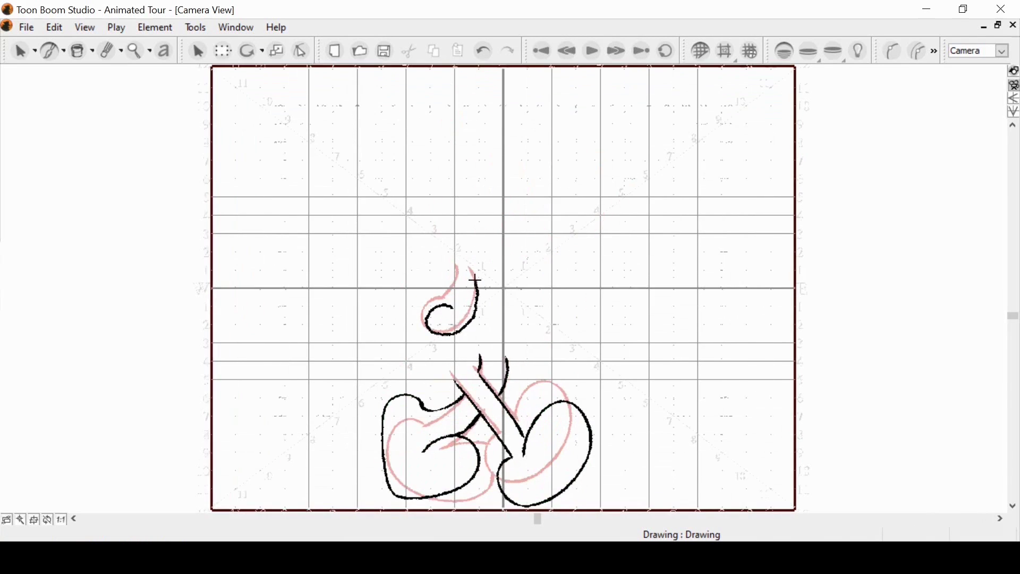
Undo the last stroke, draw the cheek and smile of the mouth, and flip between the neighbouring drawings
{"action": "left_click", "coordinate": [482, 51]}
{"action": "mouse_move", "coordinate": [483, 237]}
{"action": "left_mouse_down"}
{"action": "mouse_move", "coordinate": [500, 219]}
{"action": "mouse_move", "coordinate": [483, 216]}
{"action": "mouse_move", "coordinate": [487, 249]}
{"action": "left_mouse_up"}
{"action": "left_click_drag", "start_coordinate": [492, 227], "coordinate": [554, 251]}
{"action": "key", "text": "."}
{"action": "key", "text": "."}
{"action": "key", "text": "."}
Draw the eyes, nose, belly, back outline and three hairs to finish the pose with the leading foot swinging forward
{"action": "mouse_move", "coordinate": [506, 136]}
{"action": "left_mouse_down"}
{"action": "mouse_move", "coordinate": [502, 207]}
{"action": "mouse_move", "coordinate": [500, 137]}
{"action": "mouse_move", "coordinate": [523, 189]}
{"action": "mouse_move", "coordinate": [622, 146]}
{"action": "mouse_move", "coordinate": [541, 171]}
{"action": "left_mouse_up"}
{"action": "left_click", "coordinate": [498, 173]}
{"action": "left_click", "coordinate": [528, 155]}
{"action": "left_click_drag", "start_coordinate": [601, 155], "coordinate": [600, 154]}
{"action": "mouse_move", "coordinate": [511, 366]}
{"action": "left_mouse_down"}
{"action": "mouse_move", "coordinate": [572, 277]}
{"action": "mouse_move", "coordinate": [571, 248]}
{"action": "left_mouse_up"}
{"action": "mouse_move", "coordinate": [441, 243]}
{"action": "left_mouse_down"}
{"action": "mouse_move", "coordinate": [404, 258]}
{"action": "mouse_move", "coordinate": [454, 377]}
{"action": "left_mouse_up"}
{"action": "mouse_move", "coordinate": [485, 137]}
{"action": "left_mouse_down"}
{"action": "mouse_move", "coordinate": [435, 241]}
{"action": "mouse_move", "coordinate": [403, 109]}
{"action": "mouse_move", "coordinate": [429, 93]}
{"action": "left_mouse_up"}
{"action": "left_click_drag", "start_coordinate": [471, 138], "coordinate": [440, 78]}
{"action": "key", "text": "."}
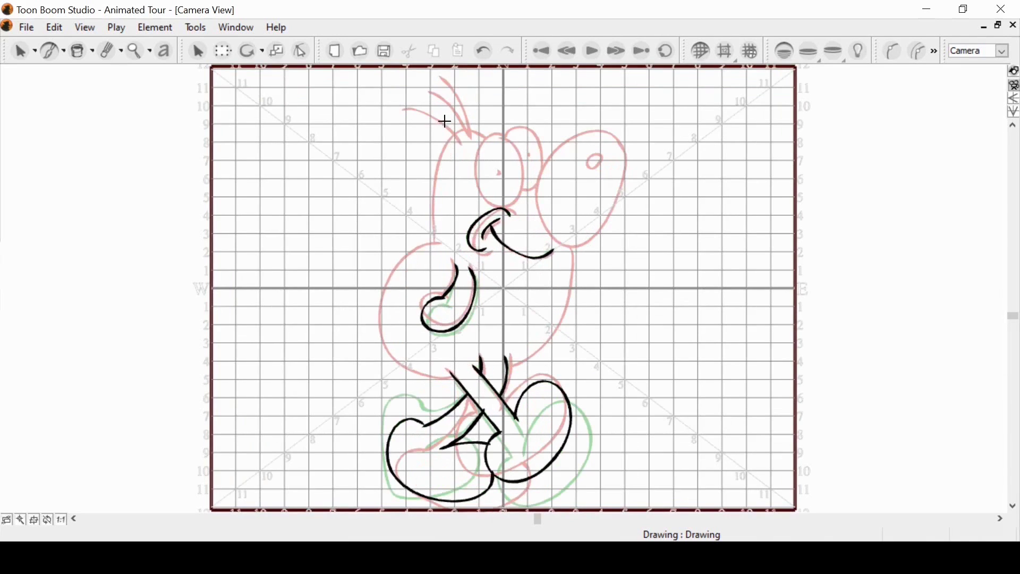
Draw the eyes, nose, head, back and belly outlines on the next unfinished drawing
{"action": "left_click_drag", "start_coordinate": [508, 140], "coordinate": [504, 138]}
{"action": "left_click", "coordinate": [497, 173]}
{"action": "left_click_drag", "start_coordinate": [624, 144], "coordinate": [603, 164]}
{"action": "left_click_drag", "start_coordinate": [508, 140], "coordinate": [528, 189]}
{"action": "mouse_move", "coordinate": [486, 135]}
{"action": "left_mouse_down"}
{"action": "mouse_move", "coordinate": [424, 221]}
{"action": "mouse_move", "coordinate": [433, 245]}
{"action": "left_mouse_up"}
{"action": "mouse_move", "coordinate": [439, 244]}
{"action": "left_mouse_down"}
{"action": "mouse_move", "coordinate": [396, 367]}
{"action": "mouse_move", "coordinate": [451, 374]}
{"action": "left_mouse_up"}
{"action": "key", "text": "shift+z"}
{"action": "left_click_drag", "start_coordinate": [506, 347], "coordinate": [558, 255]}
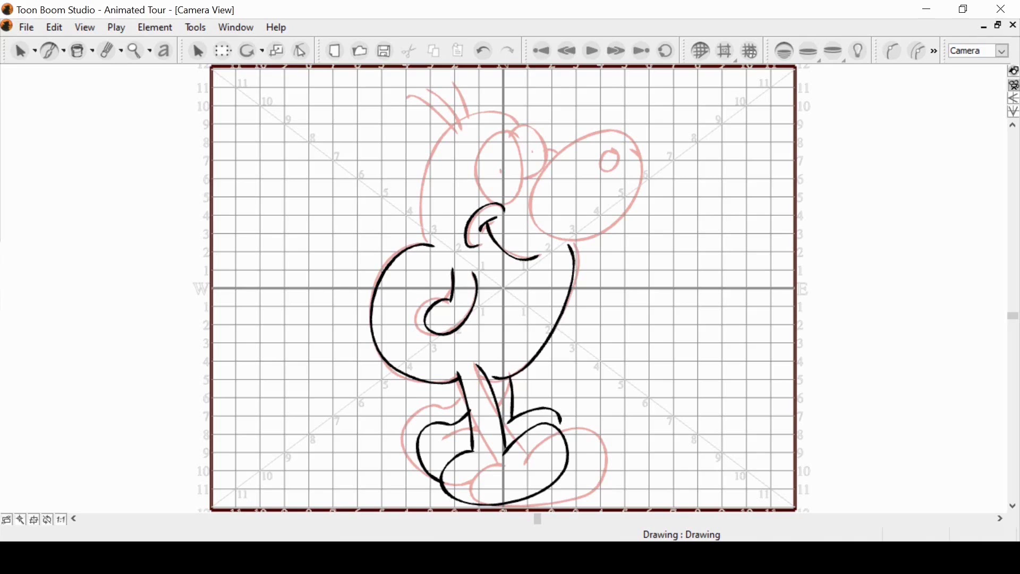
Complete the walk's last drawing with the nose, eyes and pupils, back-of-head curve and three hairs
{"action": "mouse_move", "coordinate": [626, 133]}
{"action": "left_mouse_down"}
{"action": "mouse_move", "coordinate": [574, 141]}
{"action": "mouse_move", "coordinate": [624, 134]}
{"action": "mouse_move", "coordinate": [613, 151]}
{"action": "left_mouse_up"}
{"action": "mouse_move", "coordinate": [504, 128]}
{"action": "left_mouse_down"}
{"action": "mouse_move", "coordinate": [511, 200]}
{"action": "mouse_move", "coordinate": [504, 128]}
{"action": "left_mouse_up"}
{"action": "mouse_move", "coordinate": [527, 177]}
{"action": "left_mouse_down"}
{"action": "mouse_move", "coordinate": [536, 116]}
{"action": "mouse_move", "coordinate": [511, 130]}
{"action": "mouse_move", "coordinate": [562, 152]}
{"action": "left_mouse_up"}
{"action": "left_click", "coordinate": [499, 172]}
{"action": "left_click", "coordinate": [536, 144]}
{"action": "mouse_move", "coordinate": [515, 120]}
{"action": "left_mouse_down"}
{"action": "mouse_move", "coordinate": [419, 173]}
{"action": "mouse_move", "coordinate": [427, 240]}
{"action": "left_mouse_up"}
{"action": "key", "text": "ctrl+z"}
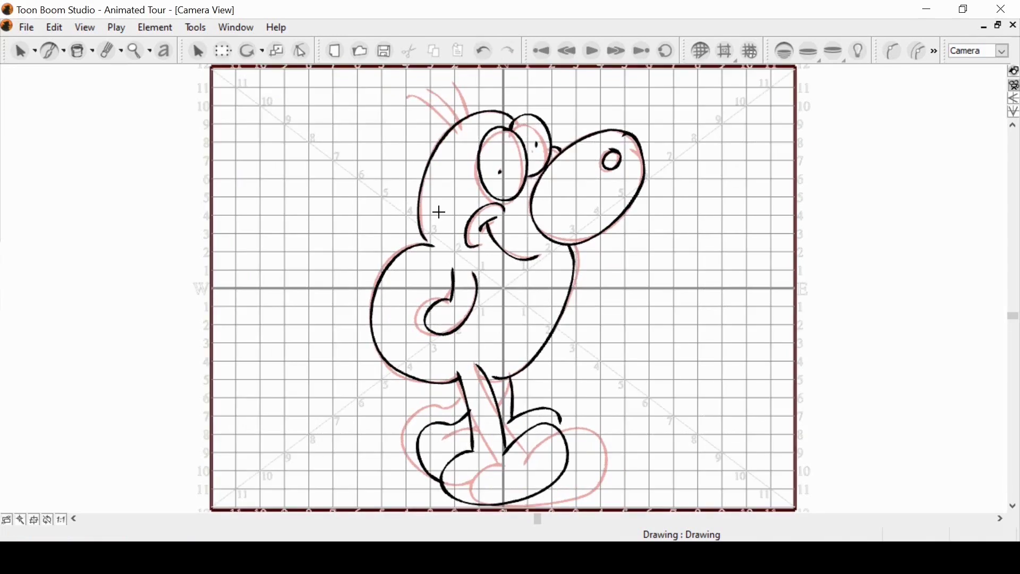
{"action": "left_click_drag", "start_coordinate": [459, 133], "coordinate": [411, 105]}
{"action": "left_click_drag", "start_coordinate": [465, 122], "coordinate": [429, 84]}
{"action": "left_click_drag", "start_coordinate": [472, 119], "coordinate": [447, 82]}
Flip back and forth through the drawings to check the flow of the walking motion
{"action": "key", "text": "period"}
{"action": "key", "text": "comma"}
{"action": "key", "text": "comma"}
{"action": "key", "text": "comma"}
{"action": "key", "text": "period"}
{"action": "key", "text": "period"}
{"action": "key", "text": "period"}
{"action": "key", "text": "comma"}
{"action": "key", "text": "comma"}
{"action": "key", "text": "comma"}
{"action": "key", "text": "comma"}
{"action": "key", "text": "comma"}
{"action": "key", "text": "period"}
{"action": "key", "text": "period"}
{"action": "key", "text": "period"}
{"action": "key", "text": "period"}
{"action": "key", "text": "period"}
{"action": "key", "text": "comma"}
{"action": "key", "text": "comma"}
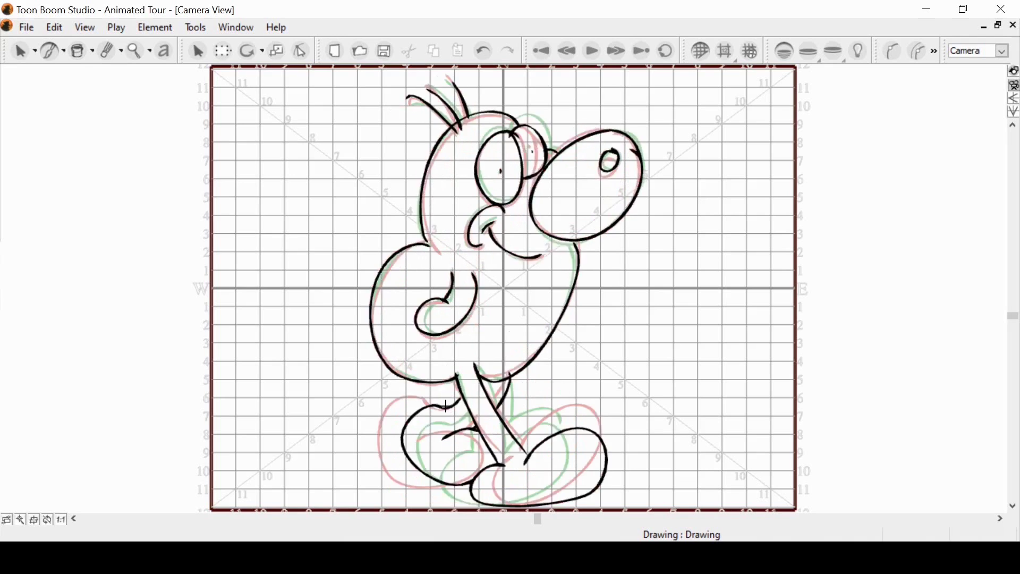
{"action": "key", "text": "comma"}
{"action": "key", "text": "comma"}
Copy the walk's first drawing, paste it into the frame after the last drawing, and step to that frame
{"action": "left_click", "coordinate": [21, 51]}
{"action": "right_click", "coordinate": [148, 140]}
{"action": "left_click", "coordinate": [233, 204]}
{"action": "right_click", "coordinate": [159, 139]}
{"action": "right_click", "coordinate": [377, 202]}
{"action": "left_click", "coordinate": [412, 226]}
{"action": "key", "text": "period"}
{"action": "key", "text": "period"}
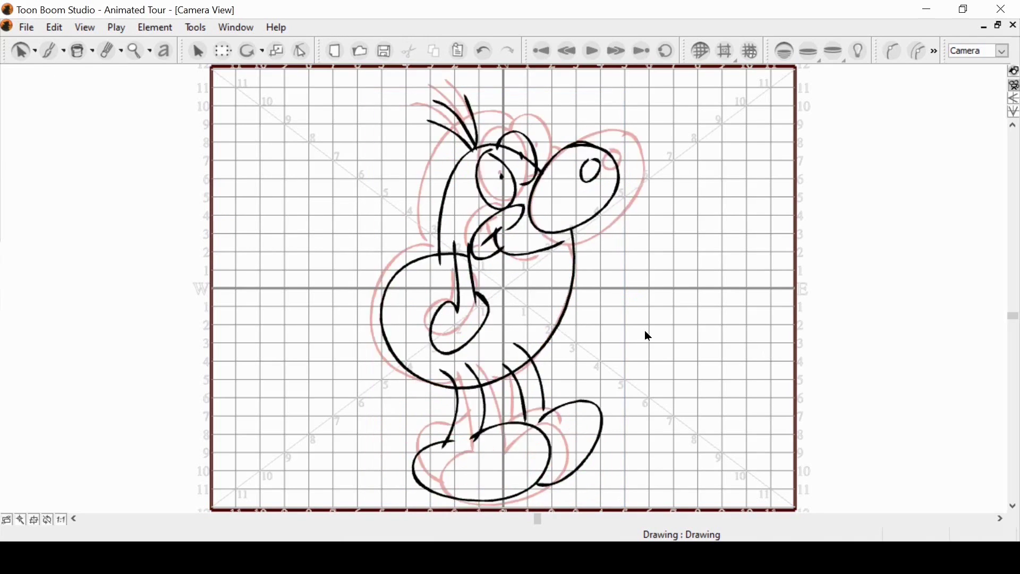
Restore the Camera View to a floating window and move it aside to expose the timeline
{"action": "scroll", "coordinate": [504, 289], "scroll_direction": "down", "scroll_amount": 4}
{"action": "scroll", "coordinate": [504, 289], "scroll_direction": "up", "scroll_amount": 4}
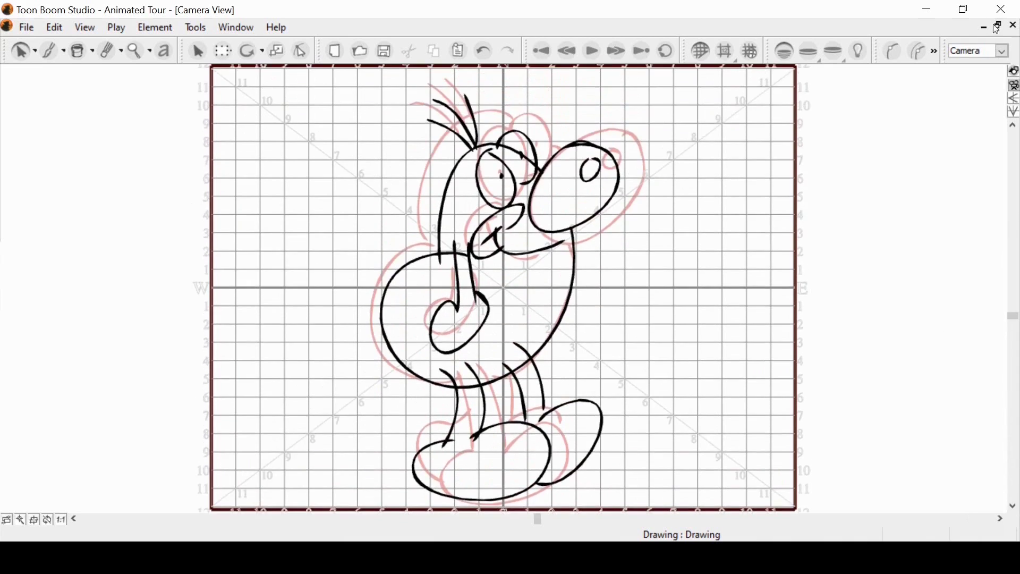
{"action": "left_click", "coordinate": [999, 25]}
{"action": "left_click_drag", "start_coordinate": [1015, 248], "coordinate": [1014, 341]}
{"action": "left_click_drag", "start_coordinate": [824, 524], "coordinate": [824, 488]}
{"action": "left_click", "coordinate": [223, 27]}
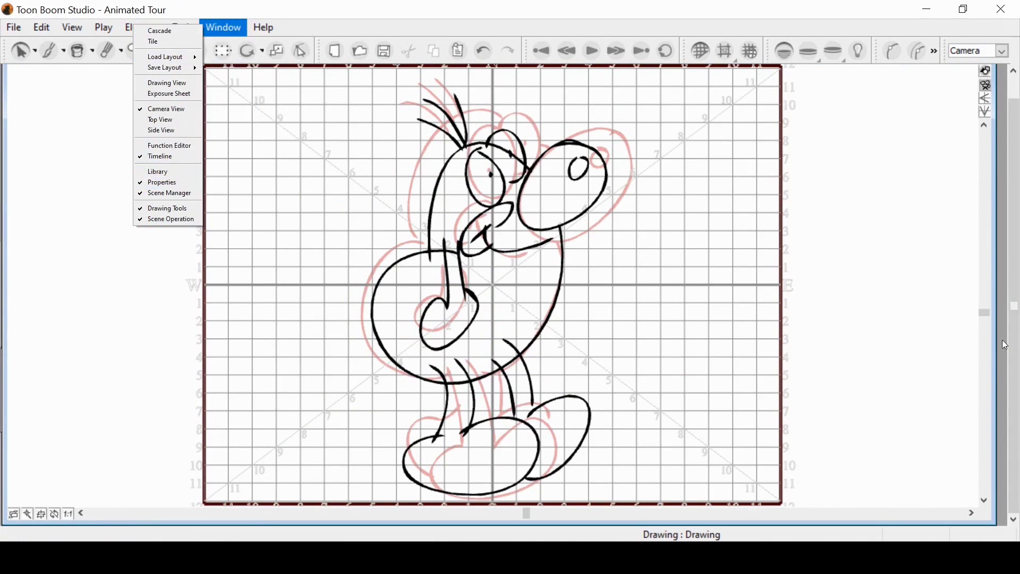
{"action": "left_click_drag", "start_coordinate": [1014, 367], "coordinate": [1015, 319]}
{"action": "left_click_drag", "start_coordinate": [1014, 255], "coordinate": [1014, 192]}
{"action": "left_click_drag", "start_coordinate": [831, 75], "coordinate": [755, 71]}
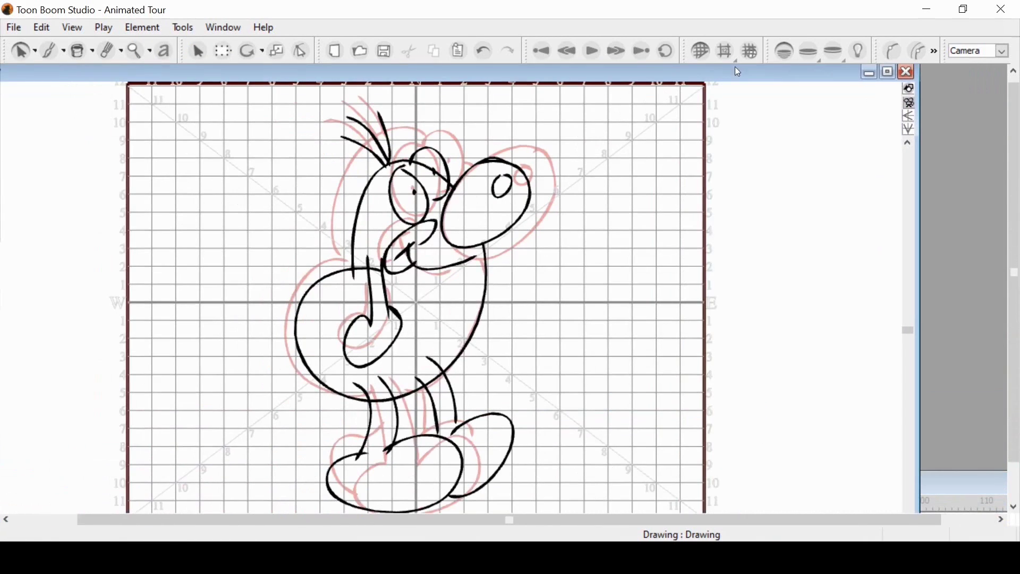
Insert blank frames between the walk's last drawing and the pasted first drawing, and save the scene
{"action": "left_click", "coordinate": [952, 482]}
{"action": "left_click_drag", "start_coordinate": [659, 481], "coordinate": [632, 421]}
{"action": "left_click_drag", "start_coordinate": [343, 438], "coordinate": [336, 464]}
{"action": "key", "text": "Insert"}
{"action": "left_click", "coordinate": [342, 462]}
{"action": "left_click", "coordinate": [454, 239]}
{"action": "left_click", "coordinate": [949, 427]}
{"action": "left_click", "coordinate": [342, 461]}
{"action": "key", "text": "Insert"}
{"action": "key", "text": "a"}
{"action": "key", "text": "ctrl+s"}
Maximize the Camera View and flip between the last drawings of the walk
{"action": "left_click", "coordinate": [887, 72]}
{"action": "key", "text": "s"}
{"action": "key", "text": "a"}
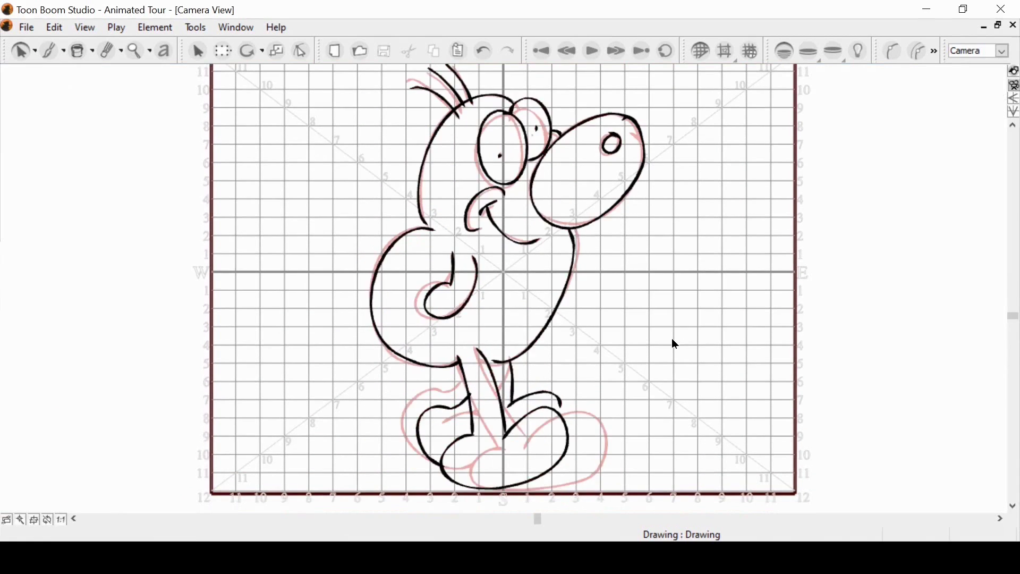
{"action": "key", "text": "s"}
{"action": "key", "text": "a"}
{"action": "key", "text": "s"}
{"action": "key", "text": "a"}
{"action": "scroll", "coordinate": [630, 287], "scroll_direction": "down", "scroll_amount": 2}
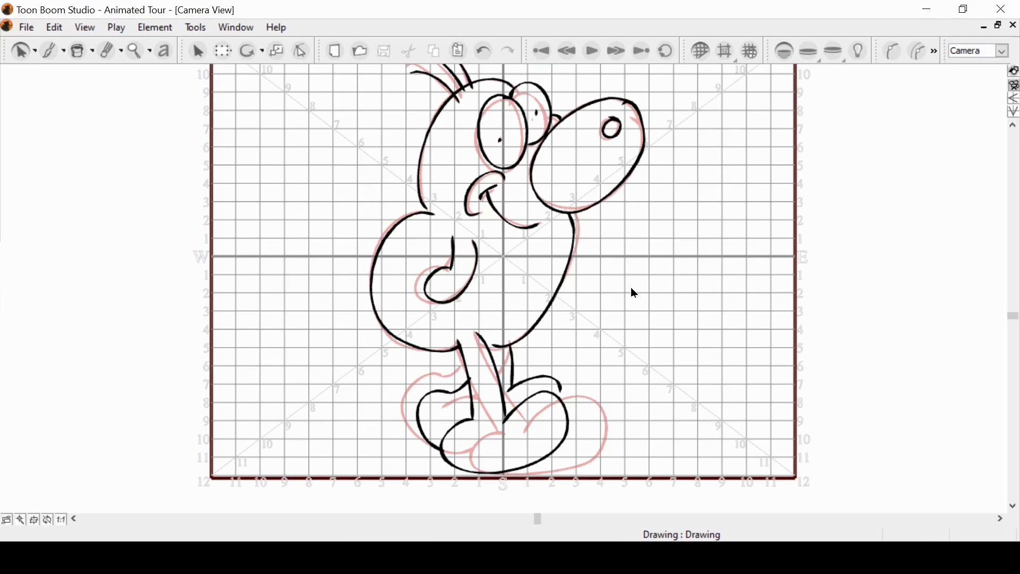
Go to the blank frame just before the pasted first drawing and compare it with its neighbouring frames
{"action": "key", "text": "period"}
{"action": "key", "text": "period"}
{"action": "key", "text": "period"}
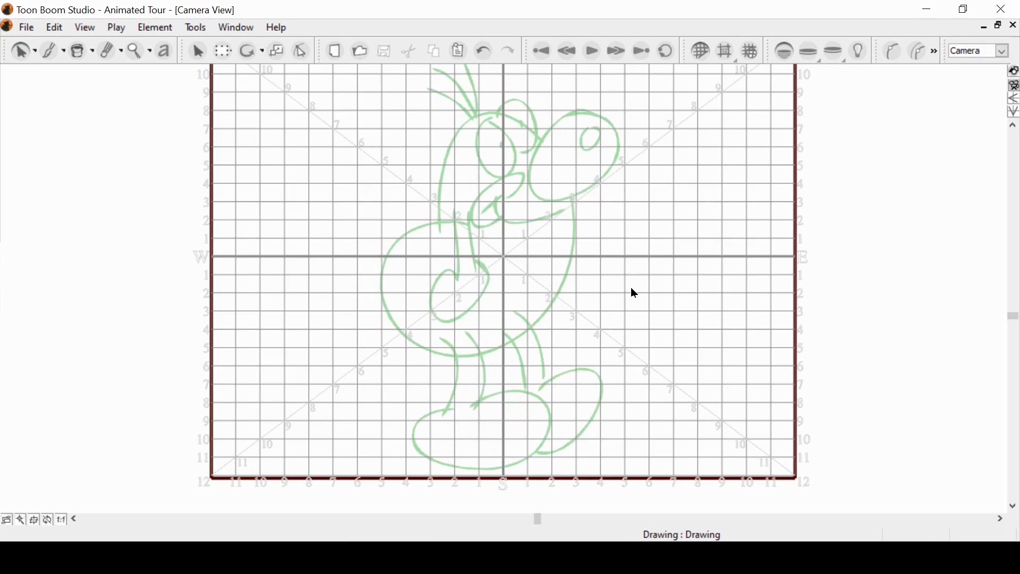
{"action": "key", "text": "a"}
{"action": "key", "text": "a"}
{"action": "key", "text": "a"}
{"action": "key", "text": "s"}
{"action": "key", "text": "s"}
{"action": "key", "text": "s"}
Draw both feet and both legs on the blank frame, slightly offset from the pasted first drawing
{"action": "mouse_move", "coordinate": [455, 408]}
{"action": "left_mouse_down"}
{"action": "mouse_move", "coordinate": [437, 412]}
{"action": "mouse_move", "coordinate": [510, 390]}
{"action": "mouse_move", "coordinate": [475, 405]}
{"action": "mouse_move", "coordinate": [449, 341]}
{"action": "left_mouse_up"}
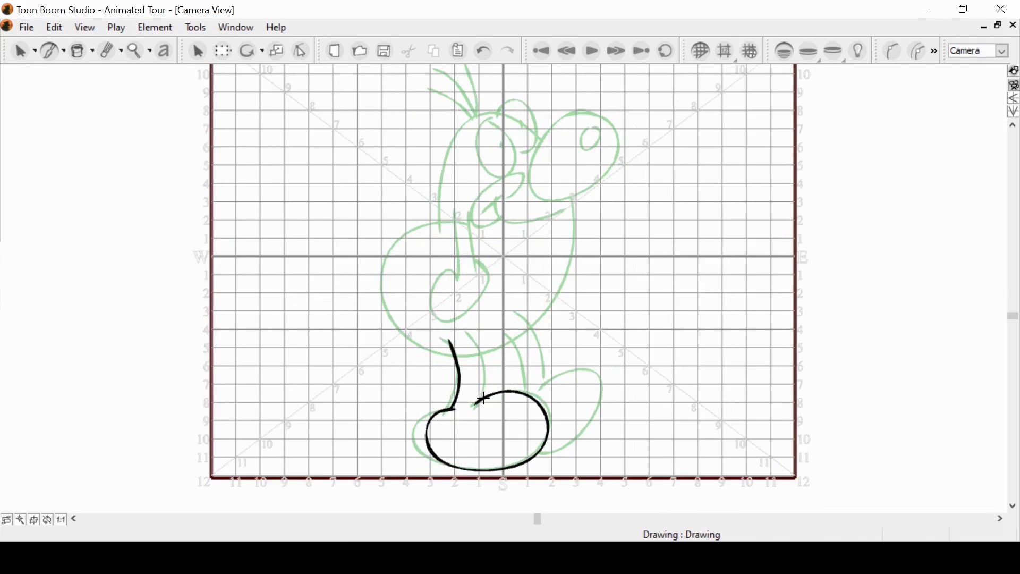
{"action": "key", "text": "comma"}
{"action": "key", "text": "period"}
{"action": "mouse_move", "coordinate": [540, 455]}
{"action": "left_mouse_down"}
{"action": "mouse_move", "coordinate": [582, 428]}
{"action": "mouse_move", "coordinate": [530, 390]}
{"action": "mouse_move", "coordinate": [500, 336]}
{"action": "left_mouse_up"}
{"action": "left_click_drag", "start_coordinate": [540, 380], "coordinate": [514, 324]}
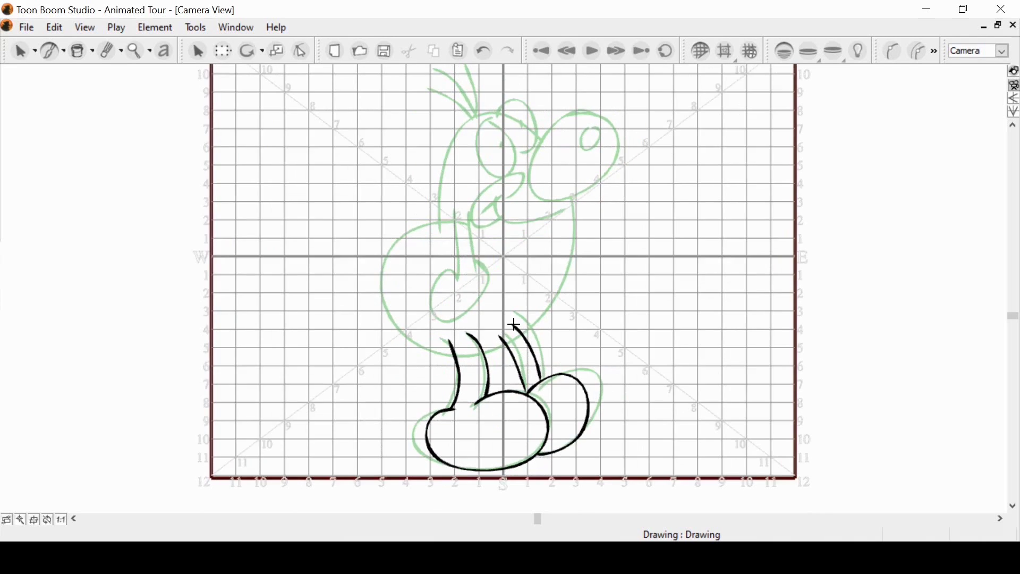
Draw the arm with its hand, the cheek and smile, the nose with its nostril, and the line between the legs
{"action": "mouse_move", "coordinate": [455, 275]}
{"action": "left_mouse_down"}
{"action": "mouse_move", "coordinate": [469, 209]}
{"action": "mouse_move", "coordinate": [462, 312]}
{"action": "mouse_move", "coordinate": [449, 266]}
{"action": "mouse_move", "coordinate": [467, 225]}
{"action": "left_mouse_up"}
{"action": "left_click", "coordinate": [483, 51]}
{"action": "mouse_move", "coordinate": [447, 273]}
{"action": "left_mouse_down"}
{"action": "mouse_move", "coordinate": [456, 230]}
{"action": "mouse_move", "coordinate": [502, 195]}
{"action": "left_mouse_up"}
{"action": "mouse_move", "coordinate": [495, 201]}
{"action": "left_mouse_down"}
{"action": "mouse_move", "coordinate": [561, 209]}
{"action": "mouse_move", "coordinate": [488, 223]}
{"action": "left_mouse_up"}
{"action": "left_click_drag", "start_coordinate": [615, 139], "coordinate": [595, 130]}
{"action": "left_click_drag", "start_coordinate": [484, 352], "coordinate": [504, 346]}
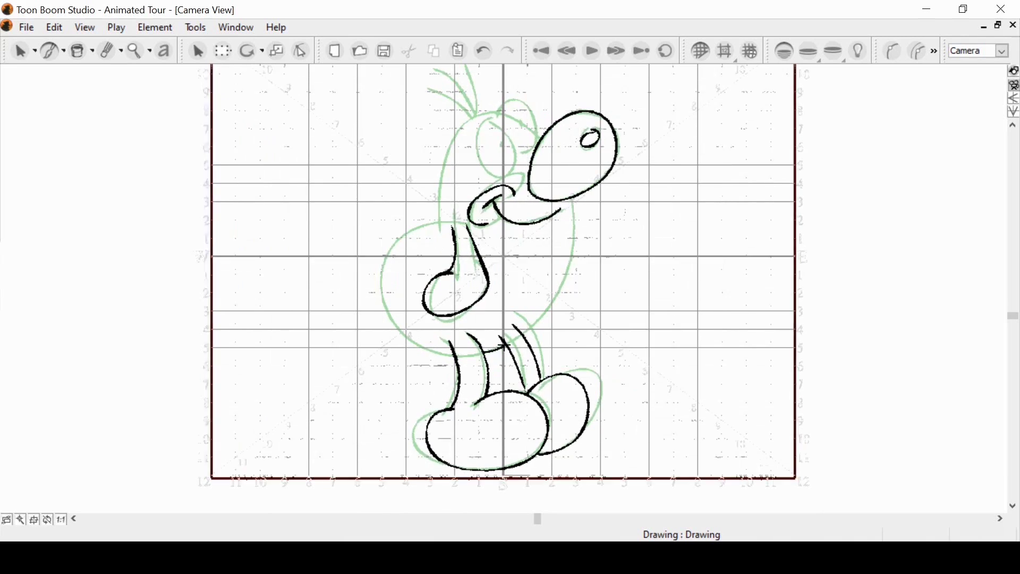
Complete this in-between drawing with the body and head outlines, eyes, pupils and hairs
{"action": "left_click_drag", "start_coordinate": [573, 195], "coordinate": [573, 197]}
{"action": "mouse_move", "coordinate": [489, 121]}
{"action": "left_mouse_down"}
{"action": "mouse_move", "coordinate": [489, 171]}
{"action": "mouse_move", "coordinate": [488, 121]}
{"action": "mouse_move", "coordinate": [519, 152]}
{"action": "mouse_move", "coordinate": [439, 220]}
{"action": "mouse_move", "coordinate": [429, 350]}
{"action": "mouse_move", "coordinate": [455, 355]}
{"action": "mouse_move", "coordinate": [427, 87]}
{"action": "left_mouse_up"}
{"action": "left_click", "coordinate": [501, 143]}
{"action": "left_click", "coordinate": [522, 123]}
{"action": "left_click_drag", "start_coordinate": [474, 118], "coordinate": [439, 72]}
{"action": "left_click_drag", "start_coordinate": [477, 117], "coordinate": [464, 69]}
Draw the nose with its nostril, both feet and both legs on the remaining blank frame, midway between the neighbouring drawings
{"action": "mouse_move", "coordinate": [607, 104]}
{"action": "left_mouse_down"}
{"action": "mouse_move", "coordinate": [572, 113]}
{"action": "mouse_move", "coordinate": [573, 205]}
{"action": "left_mouse_up"}
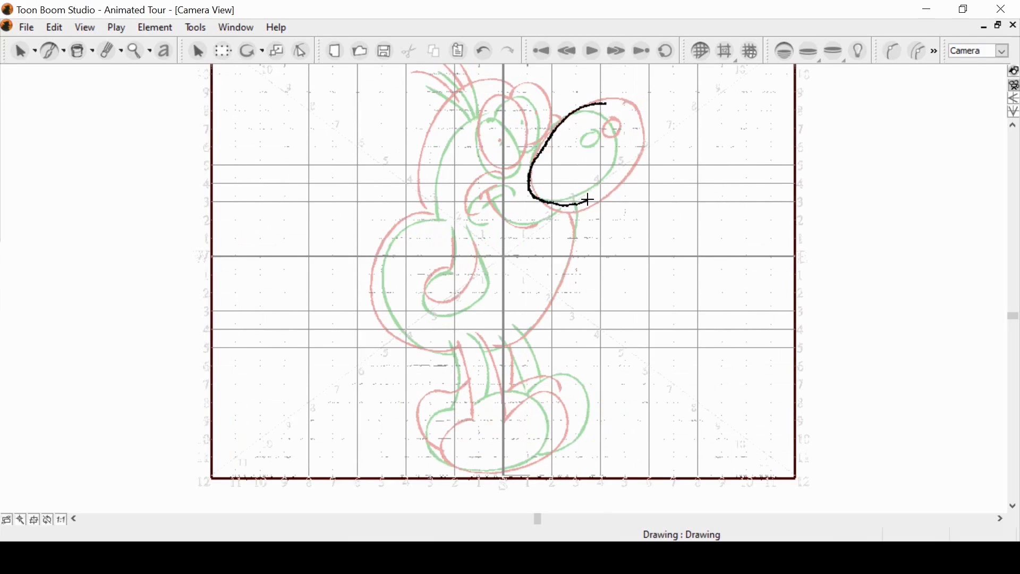
{"action": "left_click_drag", "start_coordinate": [602, 125], "coordinate": [604, 126]}
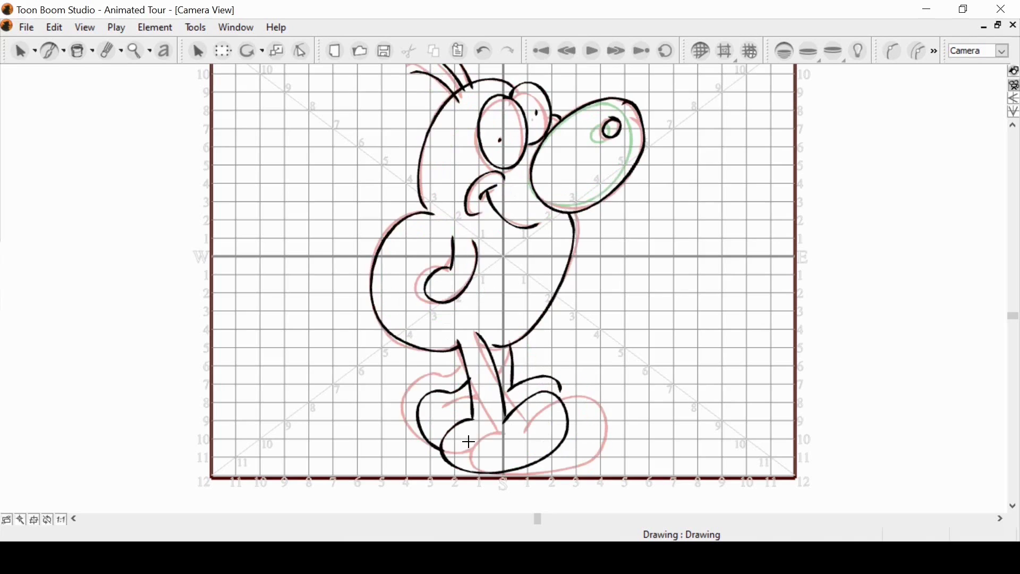
{"action": "mouse_move", "coordinate": [469, 413]}
{"action": "left_mouse_down"}
{"action": "mouse_move", "coordinate": [528, 392]}
{"action": "mouse_move", "coordinate": [481, 413]}
{"action": "left_mouse_up"}
{"action": "mouse_move", "coordinate": [454, 343]}
{"action": "left_mouse_down"}
{"action": "mouse_move", "coordinate": [461, 411]}
{"action": "mouse_move", "coordinate": [479, 336]}
{"action": "left_mouse_up"}
{"action": "key", "text": "a"}
{"action": "key", "text": "s"}
{"action": "key", "text": "s"}
{"action": "key", "text": "a"}
{"action": "left_click_drag", "start_coordinate": [553, 452], "coordinate": [510, 392]}
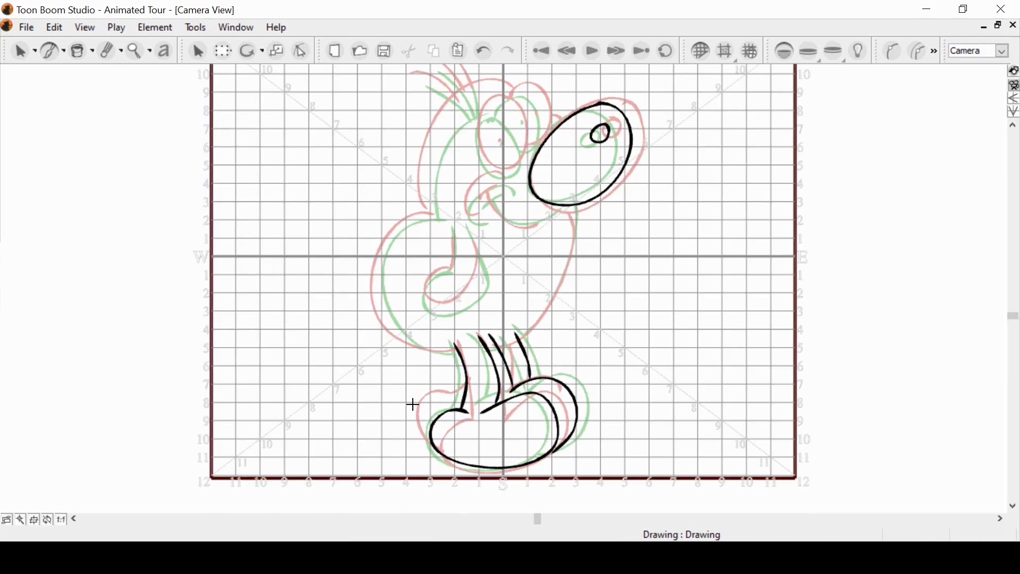
Add the belly line, the arm with its hand, and the cheek and smile to this in-between drawing
{"action": "left_click_drag", "start_coordinate": [581, 210], "coordinate": [523, 339]}
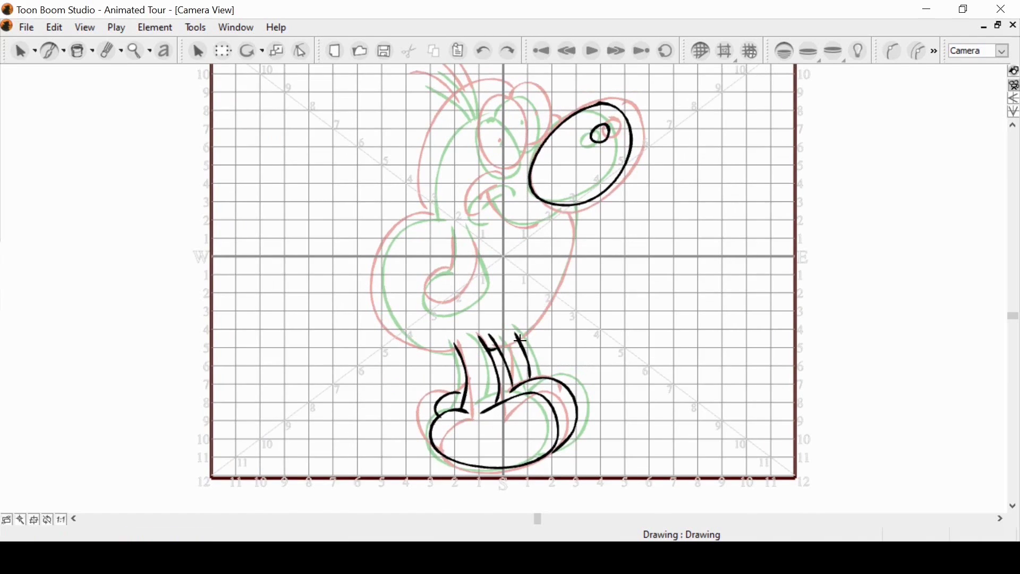
{"action": "mouse_move", "coordinate": [454, 275]}
{"action": "left_mouse_down"}
{"action": "mouse_move", "coordinate": [471, 253]}
{"action": "mouse_move", "coordinate": [465, 232]}
{"action": "left_mouse_up"}
{"action": "left_click_drag", "start_coordinate": [452, 233], "coordinate": [449, 275]}
{"action": "left_click_drag", "start_coordinate": [511, 189], "coordinate": [478, 217]}
{"action": "mouse_move", "coordinate": [478, 204]}
{"action": "left_mouse_down"}
{"action": "mouse_move", "coordinate": [498, 192]}
{"action": "mouse_move", "coordinate": [544, 225]}
{"action": "left_mouse_up"}
Draw the eyes with pupils, the head outline and the rounded back of the body on the same drawing
{"action": "mouse_move", "coordinate": [514, 114]}
{"action": "left_mouse_down"}
{"action": "mouse_move", "coordinate": [534, 107]}
{"action": "mouse_move", "coordinate": [433, 200]}
{"action": "mouse_move", "coordinate": [435, 210]}
{"action": "left_mouse_up"}
{"action": "mouse_move", "coordinate": [441, 213]}
{"action": "left_mouse_down"}
{"action": "mouse_move", "coordinate": [379, 301]}
{"action": "mouse_move", "coordinate": [459, 348]}
{"action": "left_mouse_up"}
{"action": "scroll", "coordinate": [412, 101], "scroll_direction": "up", "scroll_amount": 1}
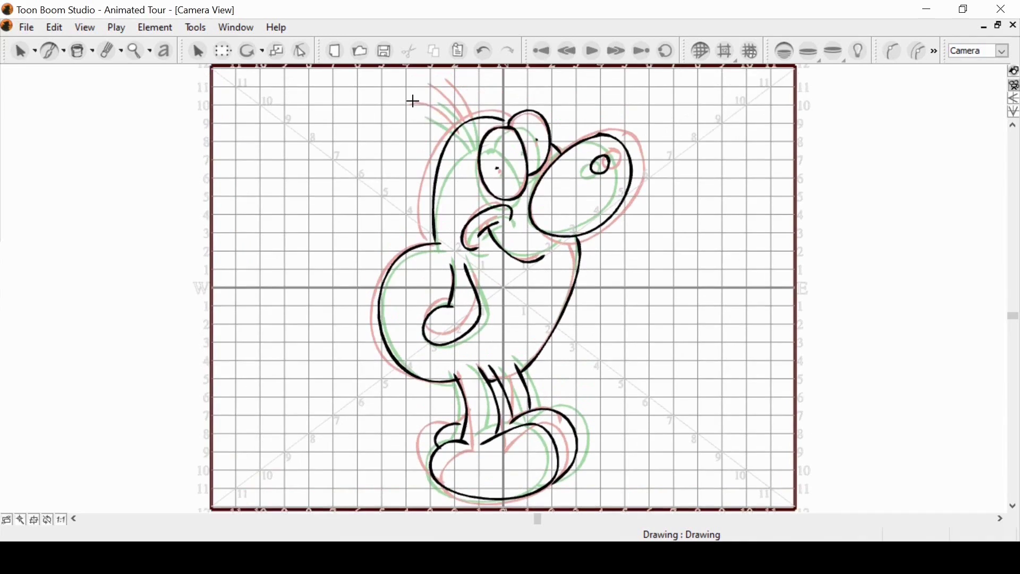